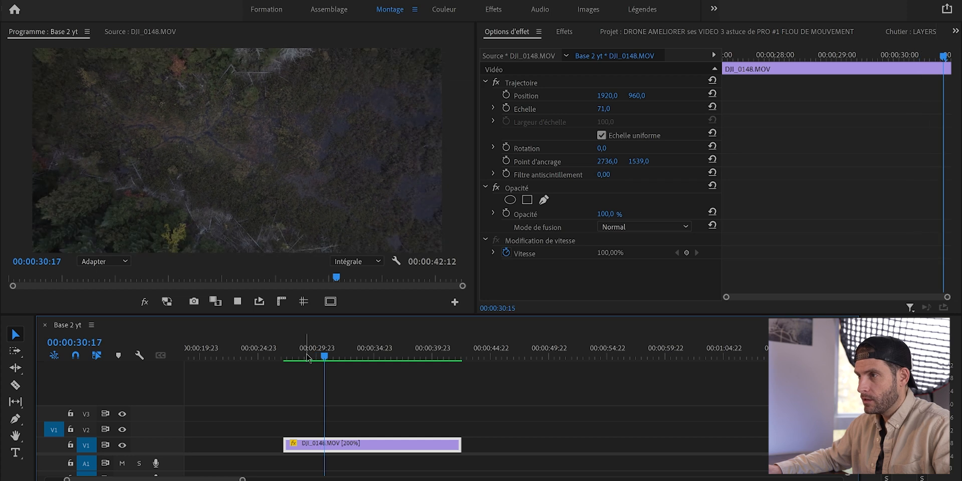
# Set the speed of the DJI_0148.MOV clip to 400%
pyautogui.hotkey('ctrl', 'r')
pyautogui.write('3000')
pyautogui.press('BackSpace')
pyautogui.press('BackSpace')
pyautogui.press('BackSpace')
pyautogui.write('400')
pyautogui.press('Return')
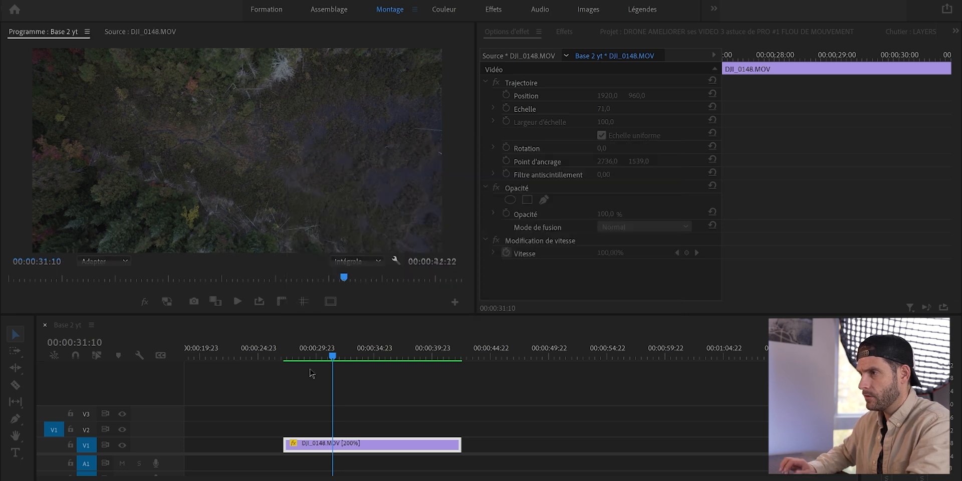
# Play and scrub through the sped-up clip from its beginning to 00:00:30:07
pyautogui.click(295, 357)
pyautogui.press('space')
pyautogui.moveTo(295, 356); pyautogui.dragTo(320, 366)
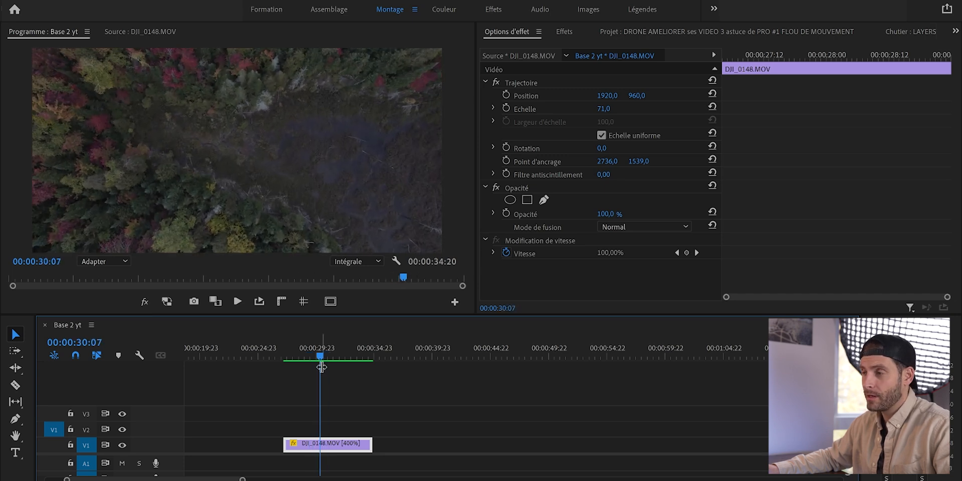
# Try the Interpolation option as the time interpolation of the DJI_0148.MOV clip
pyautogui.hotkey('ctrl', 'r')
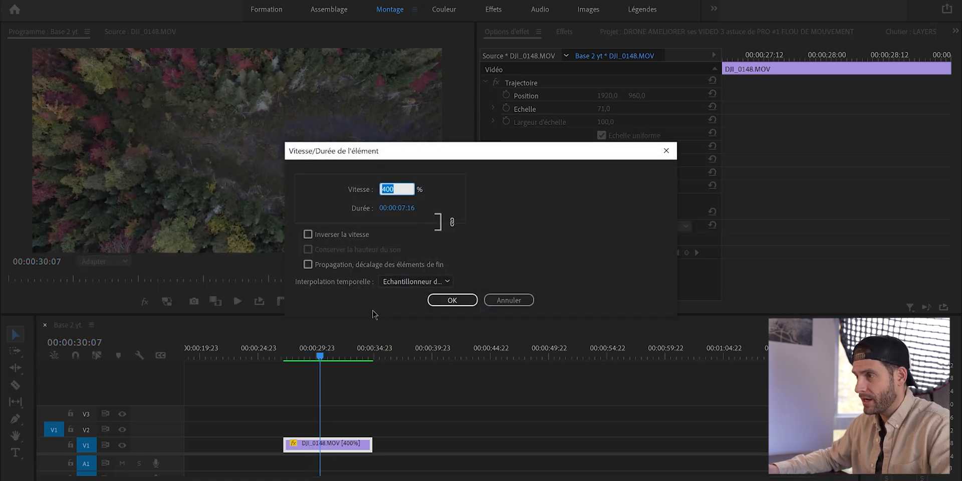
pyautogui.click(415, 281)
pyautogui.click(411, 308)
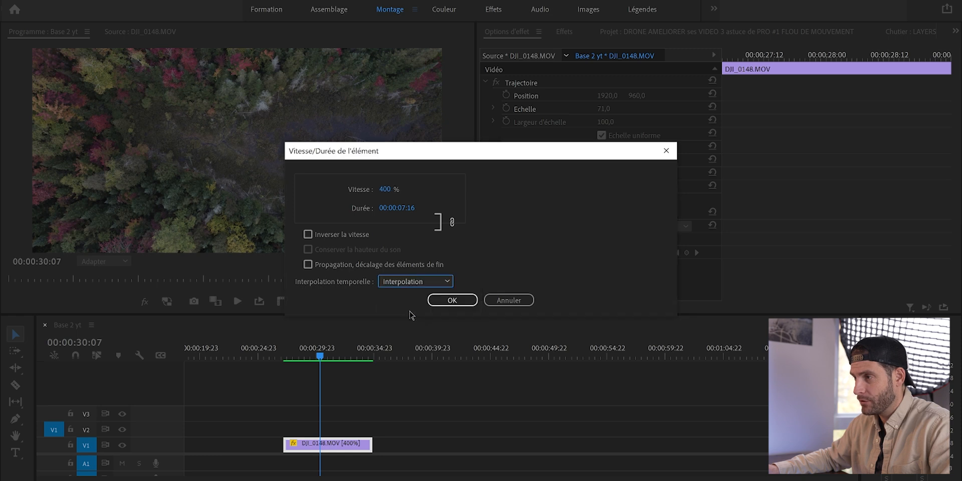
pyautogui.click(453, 299)
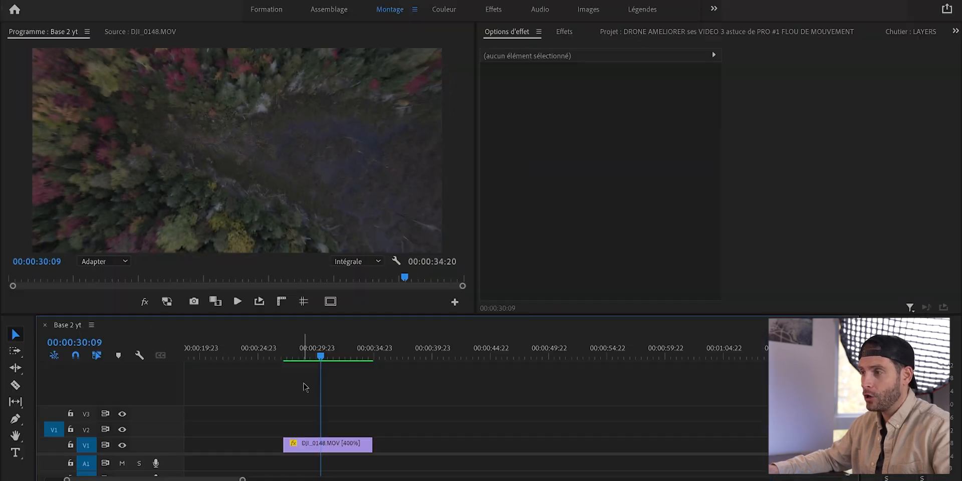
# Change the DJI_0148.MOV clip's time interpolation from frame blending to another option
pyautogui.click(328, 444)
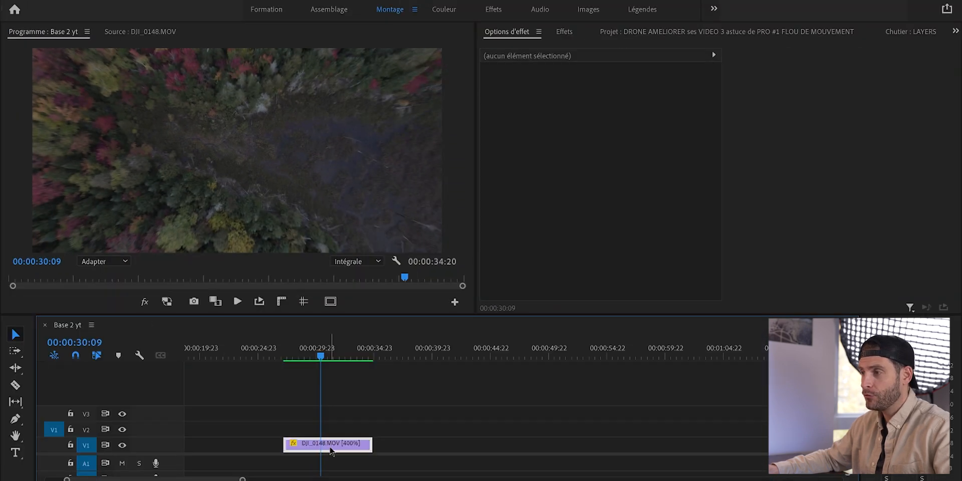
pyautogui.hotkey('ctrl', 'r')
pyautogui.click(416, 280)
pyautogui.click(415, 333)
pyautogui.click(465, 300)
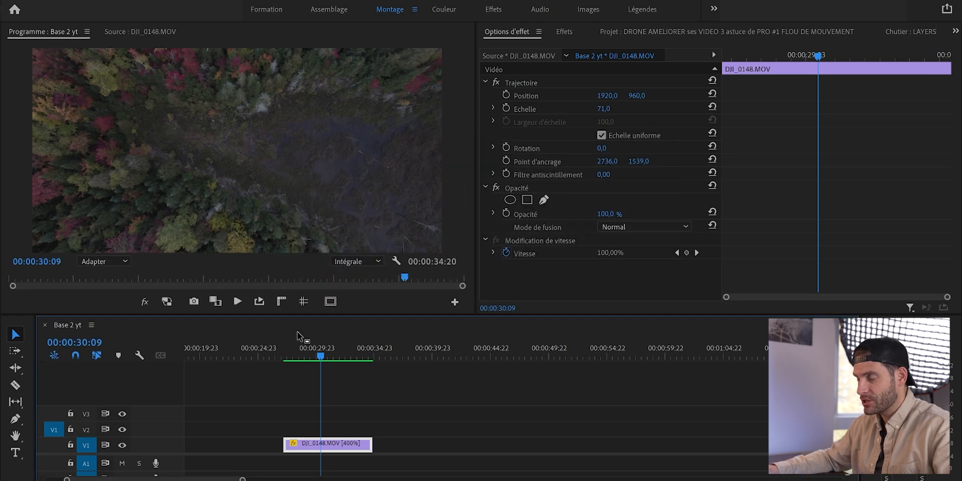
# Save the project and replace the DJI_0148.MOV clip with an After Effects composition
pyautogui.hotkey('ctrl', 's')
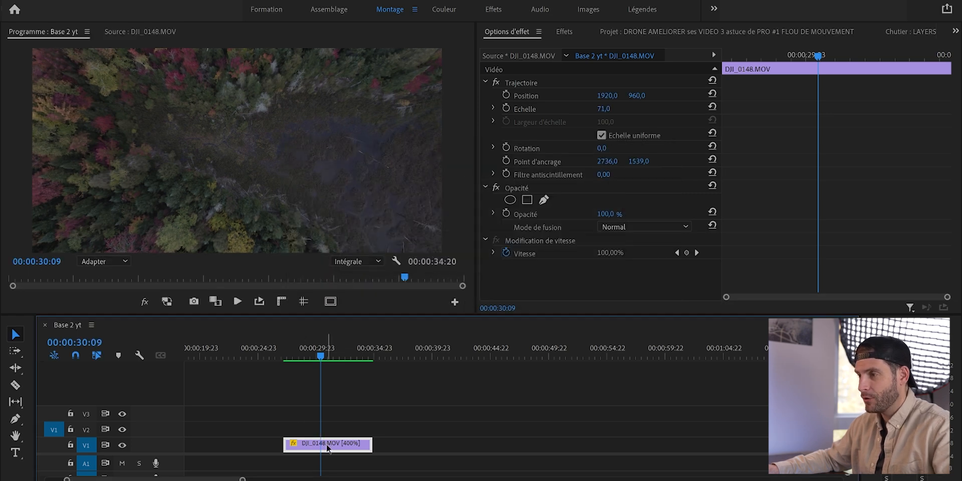
pyautogui.rightClick(326, 444)
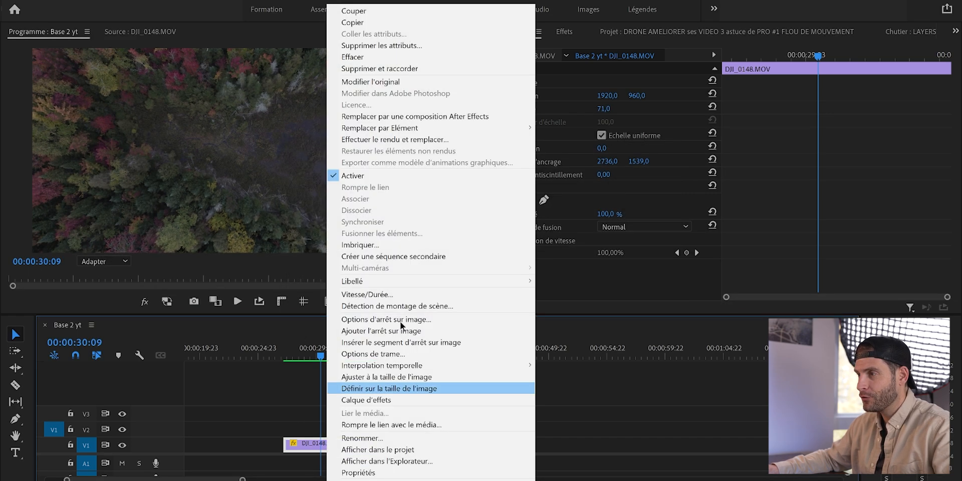
pyautogui.click(452, 118)
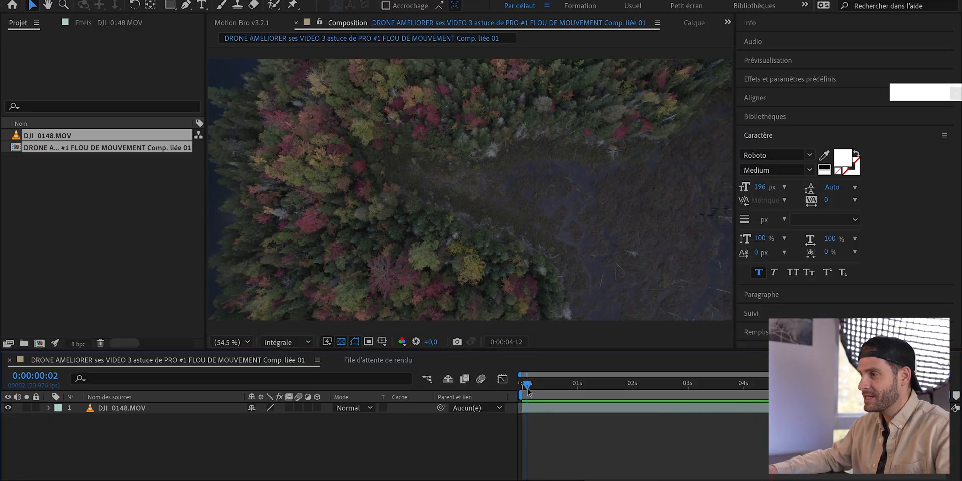
# Go to 0:00:02:07 and apply the CC Force Motion Blur effect to the DJI_0148.MOV layer
pyautogui.moveTo(609, 387); pyautogui.dragTo(649, 387)
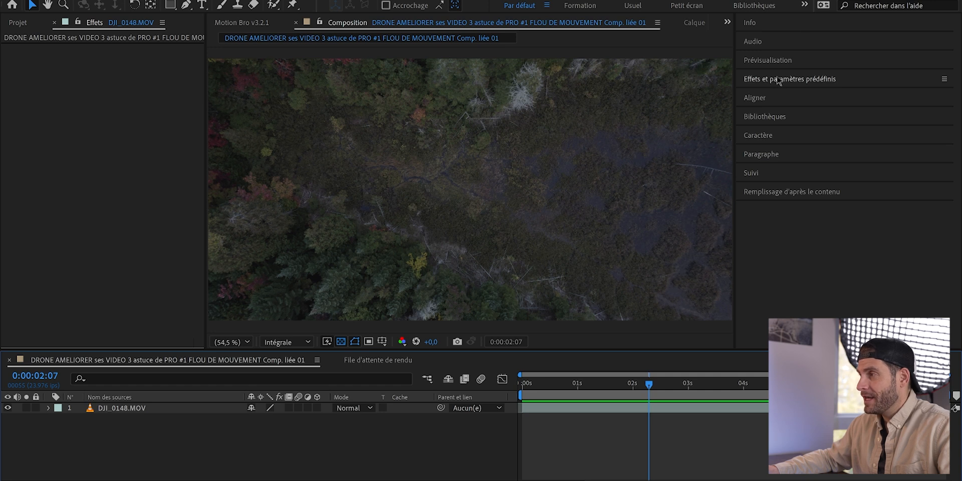
pyautogui.click(778, 80)
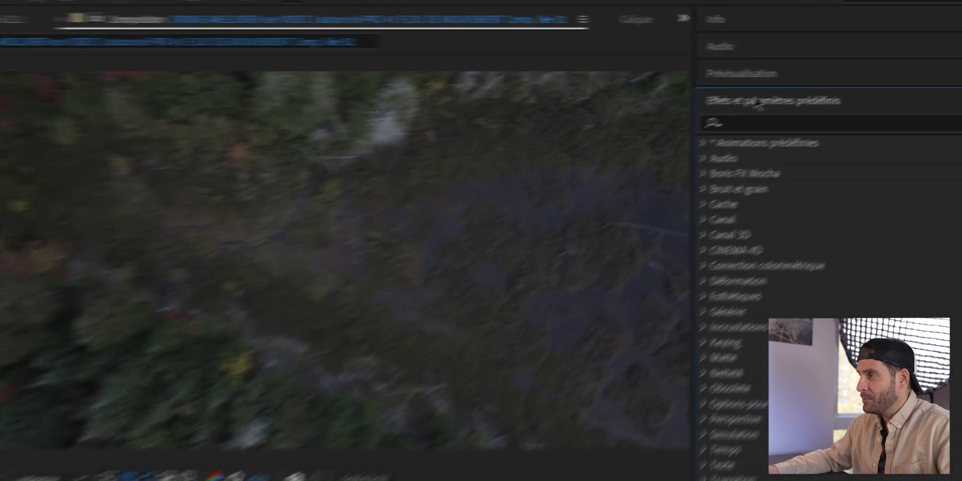
pyautogui.click(776, 95)
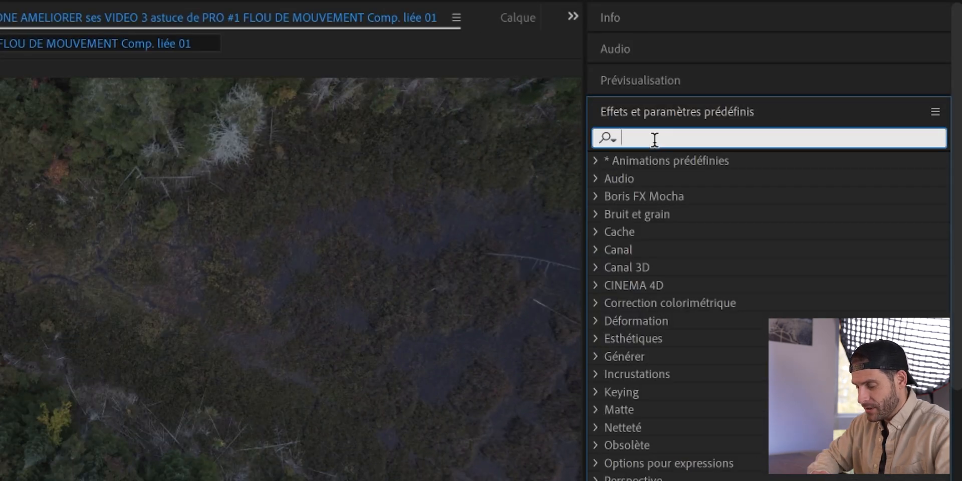
pyautogui.write('cc for')
pyautogui.moveTo(651, 179); pyautogui.dragTo(0, 480)
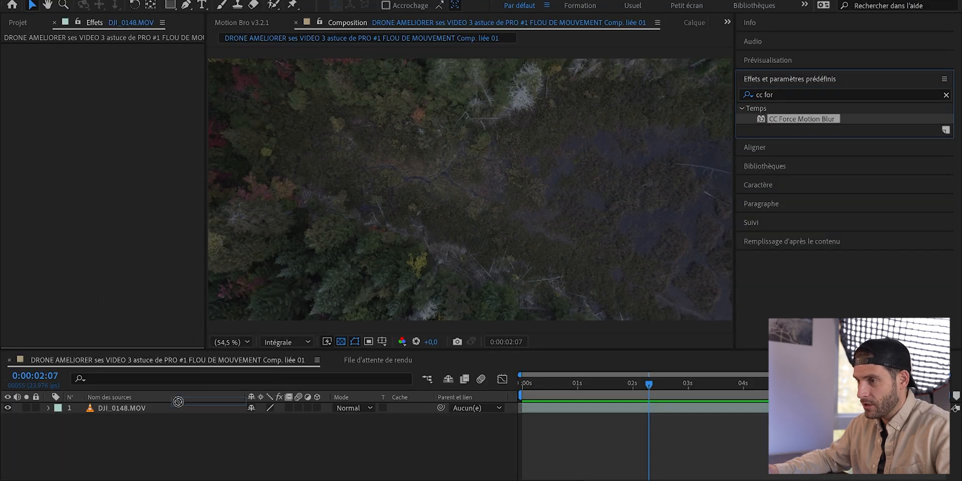
pyautogui.moveTo(178, 401); pyautogui.dragTo(176, 409)
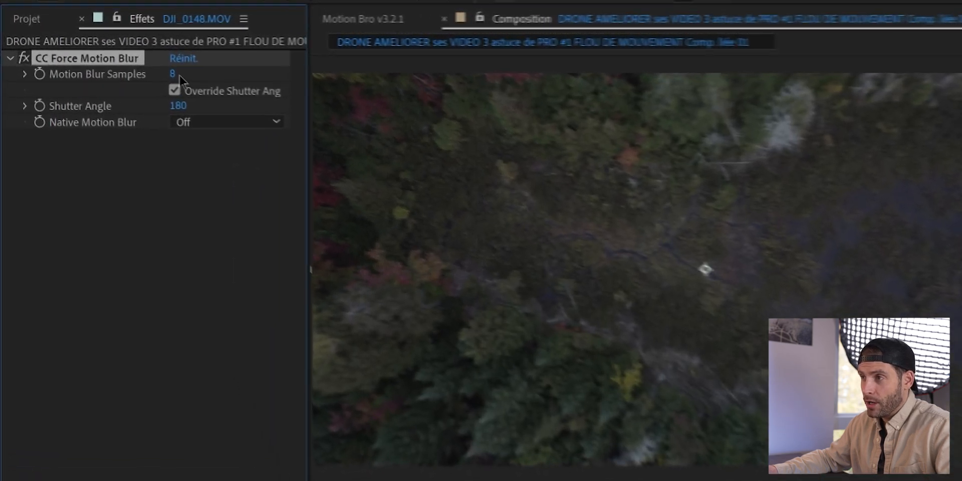
# Set the Motion Blur Samples of CC Force Motion Blur to 40
pyautogui.click(115, 59)
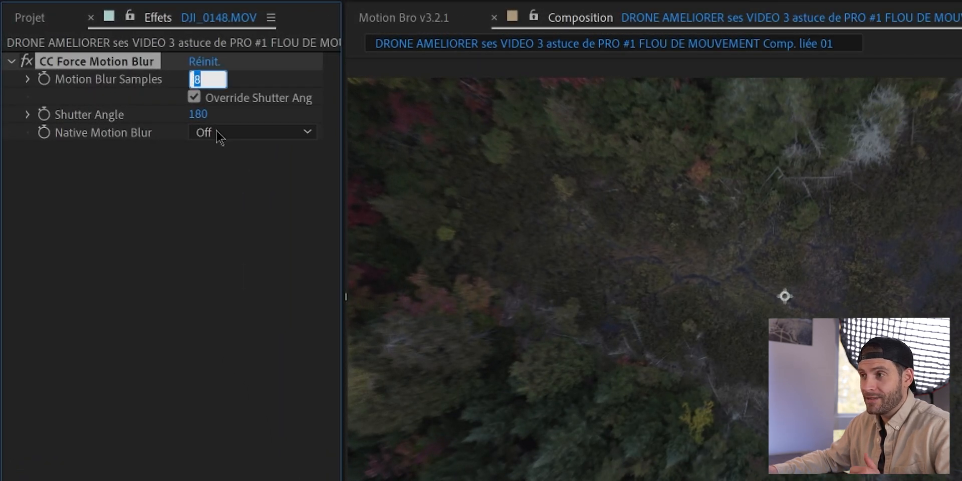
pyautogui.write('40')
pyautogui.click(216, 165)
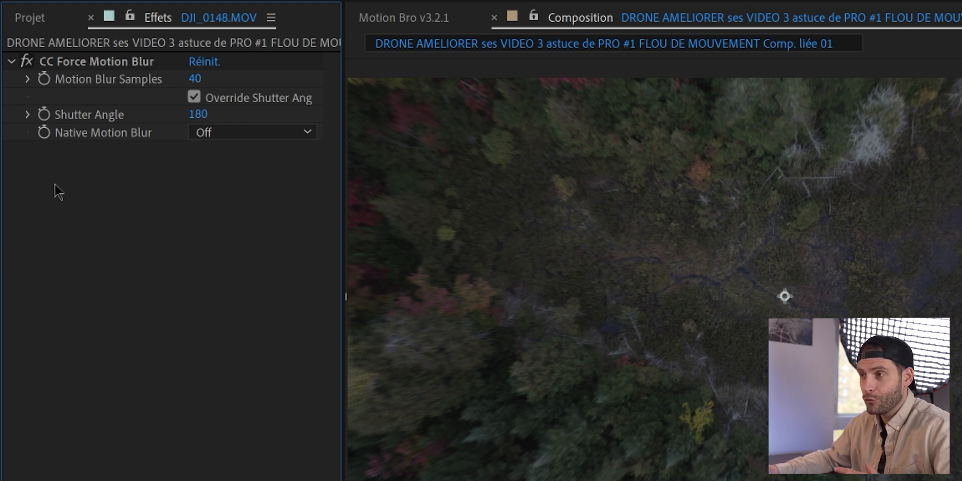
# Try a Shutter Angle of 400 and compare the image with the motion blur effect off and on
pyautogui.click(200, 115)
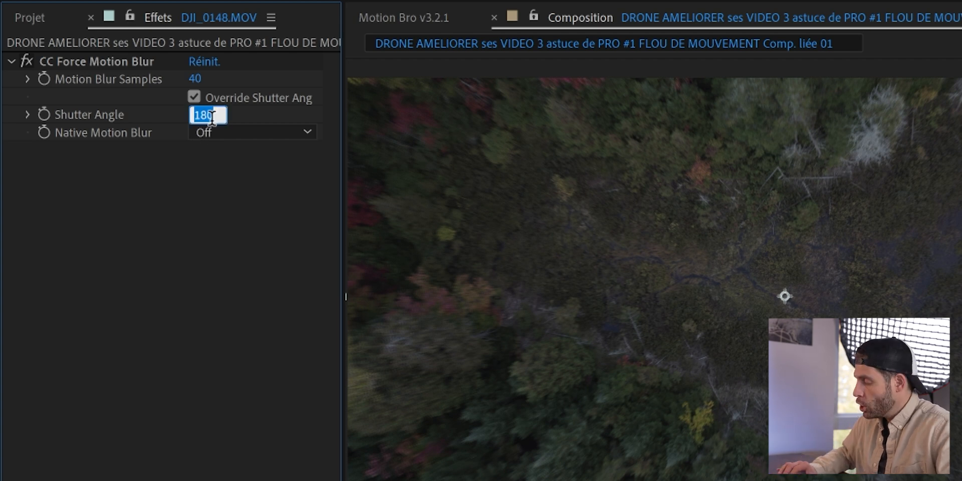
pyautogui.write('400')
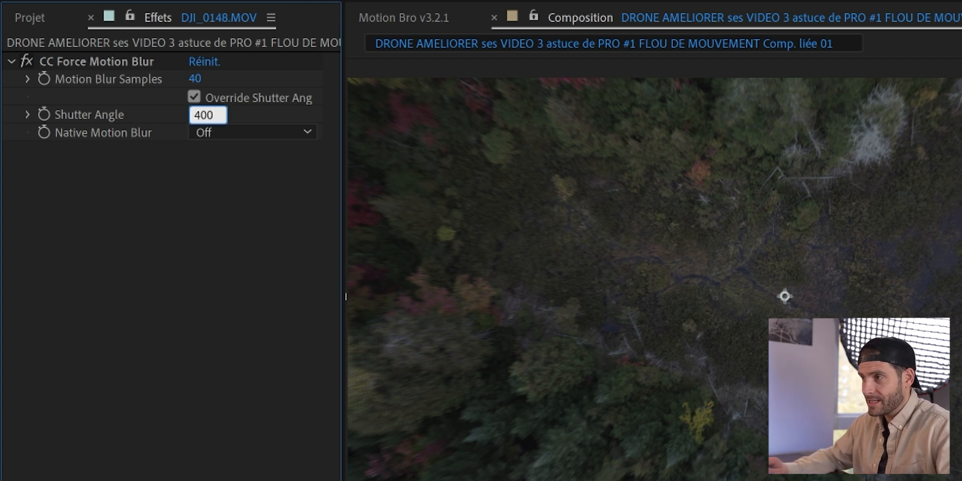
pyautogui.press('Return')
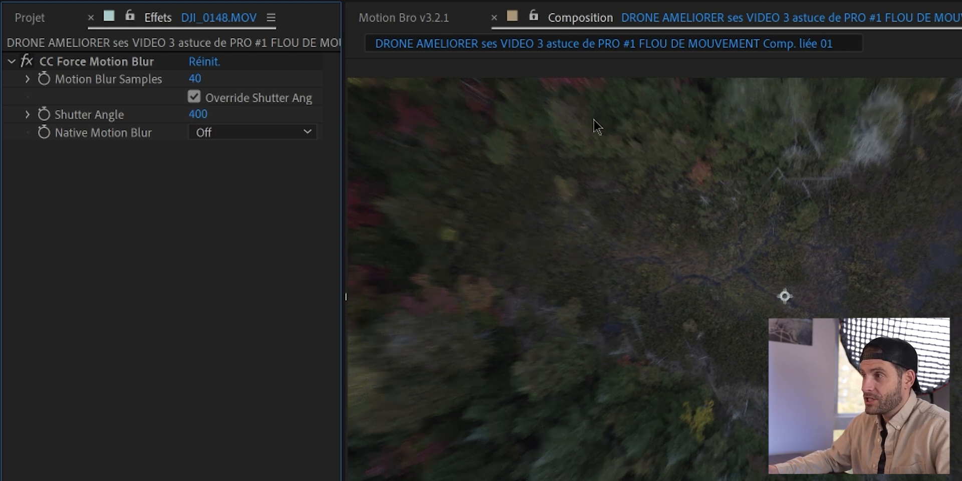
pyautogui.click(27, 62)
pyautogui.click(27, 62)
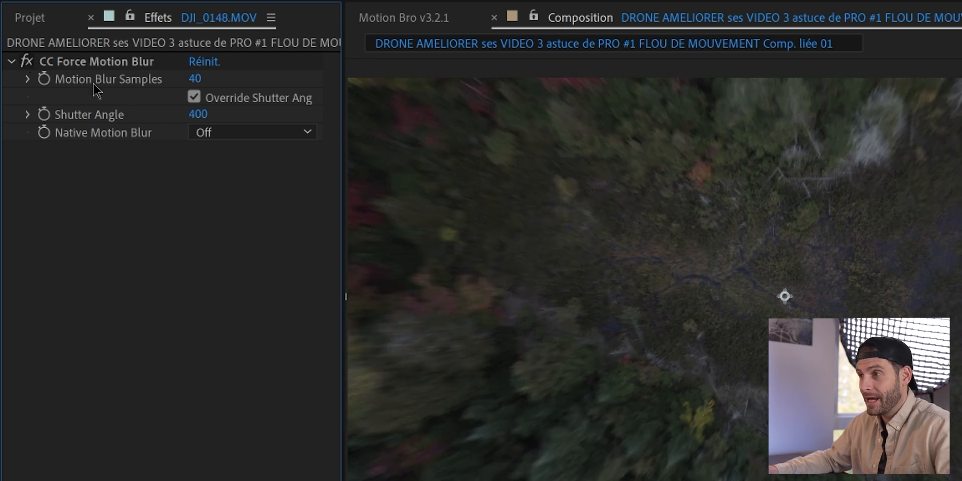
# Set the Shutter Angle to 1500 and compare the image with the motion blur effect off and on
pyautogui.click(198, 114)
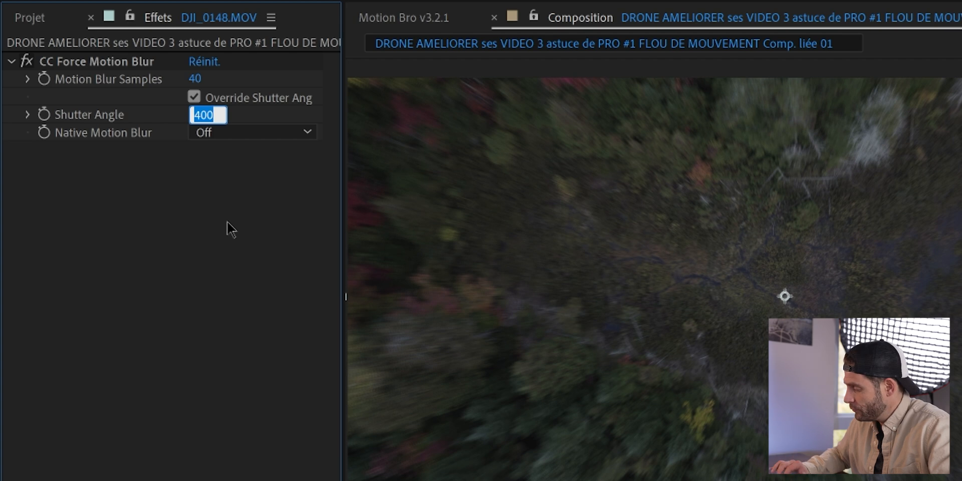
pyautogui.write('1500')
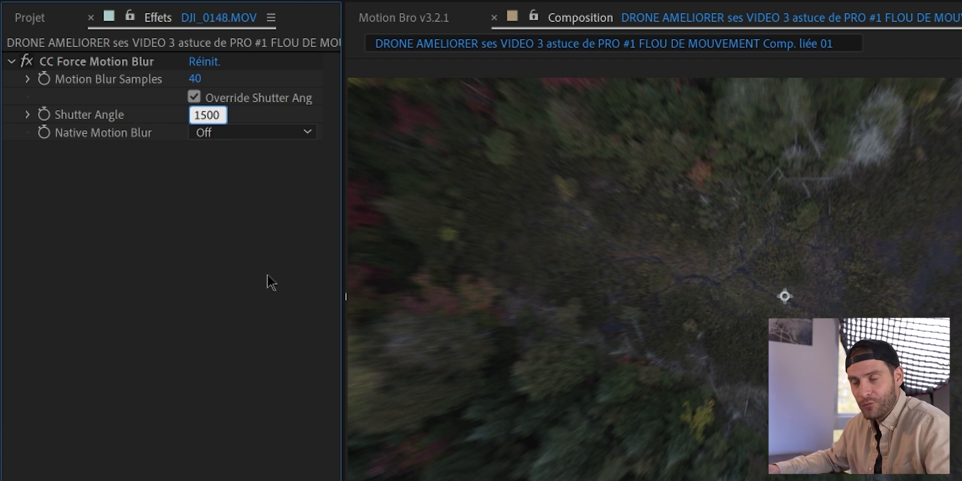
pyautogui.press('Return')
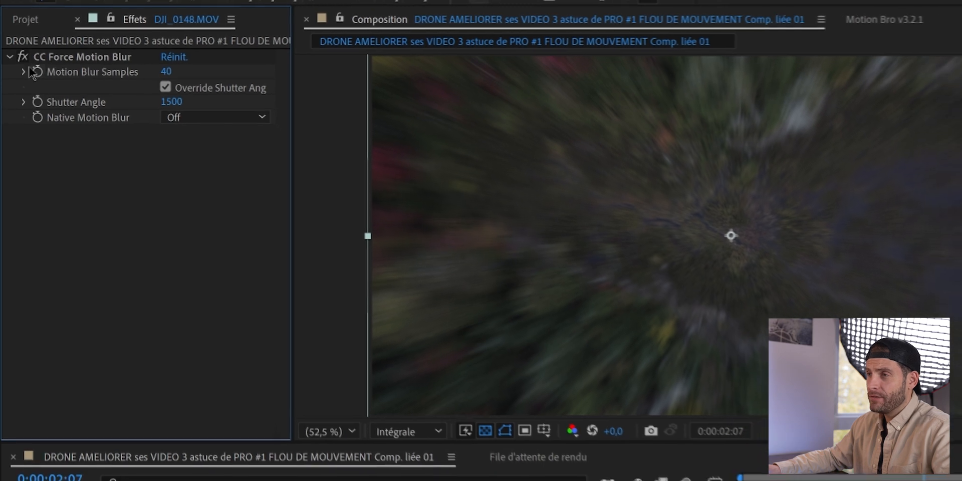
pyautogui.click(21, 55)
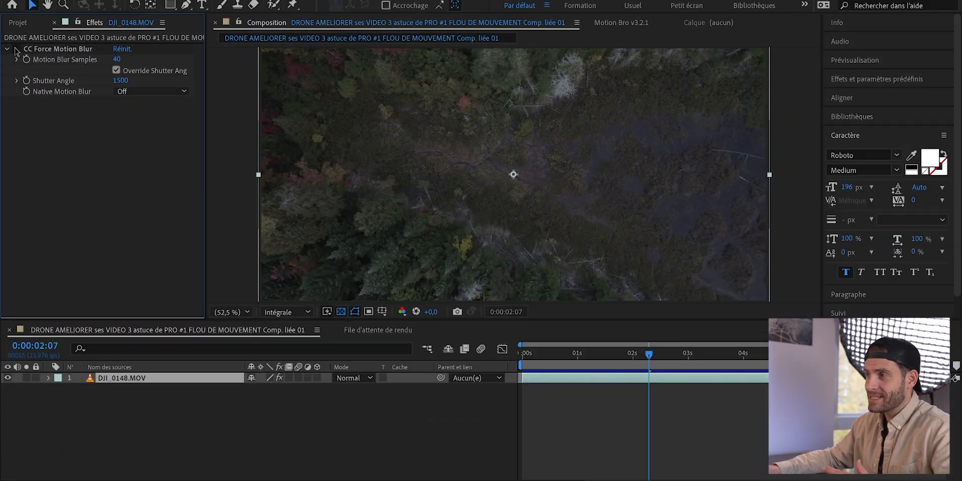
pyautogui.click(16, 50)
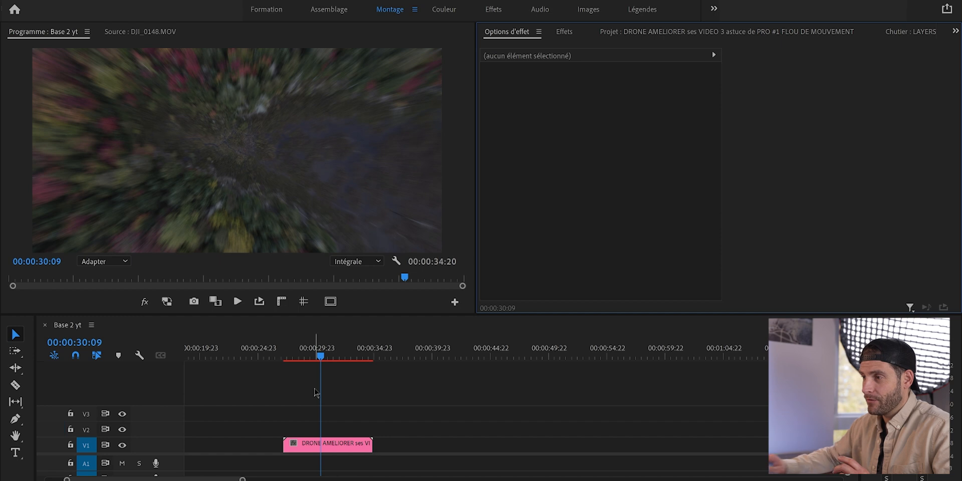
# Back in Premiere Pro, place the playhead at 00:00:29:08 and start rendering the sequence with the linked composition
pyautogui.click(309, 356)
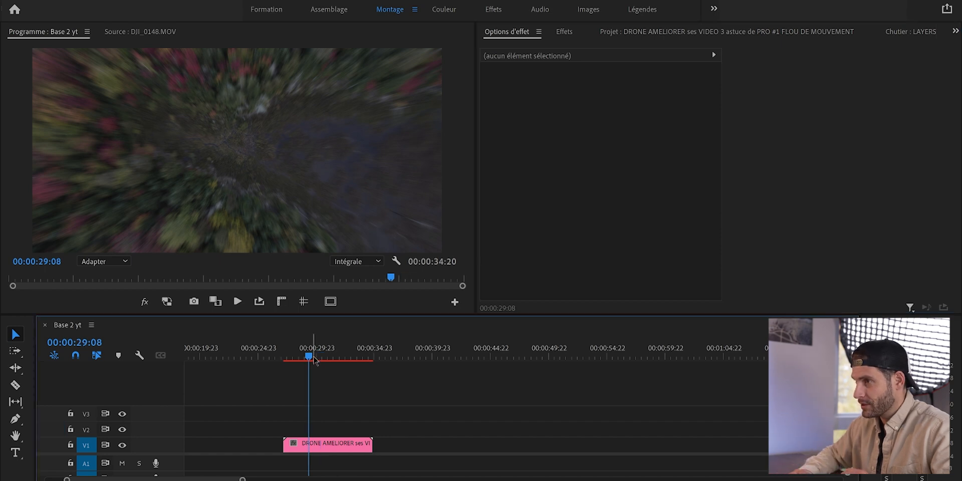
pyautogui.press('Return')
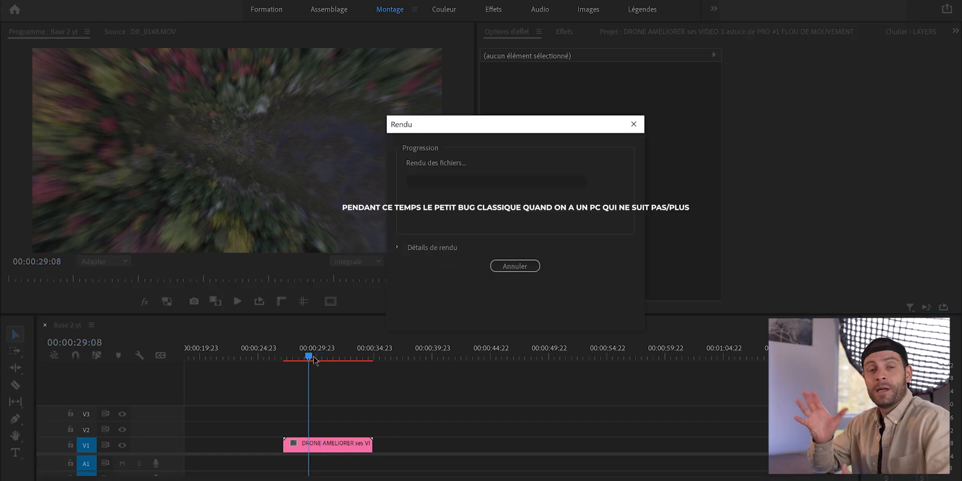